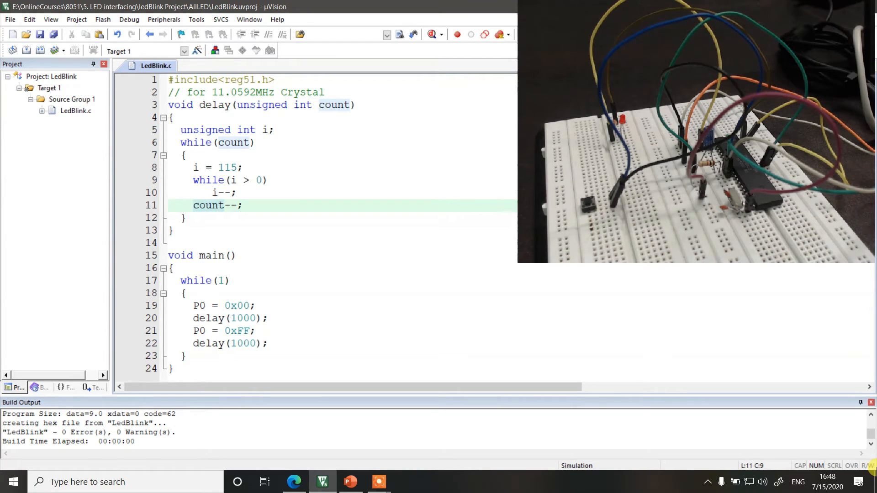
- Change the output port from P0 to P1 in both assignments inside the main loop of LedBlink.c
left_click(230, 193)
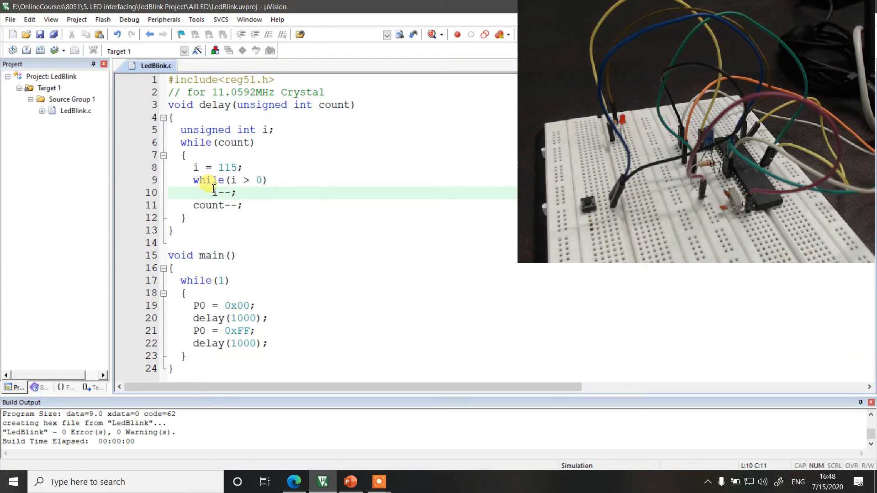
left_click(200, 305)
key("shift+Right")
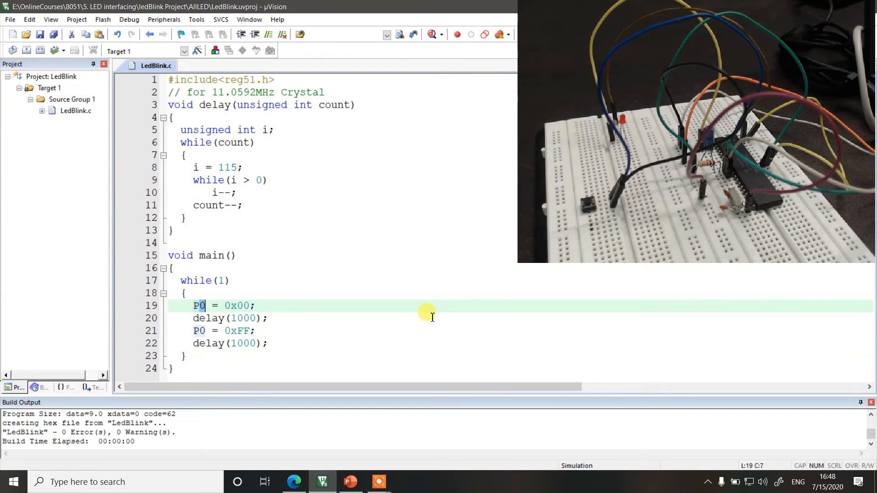
type("1")
key("Down")
key("Down")
key("shift+Left")
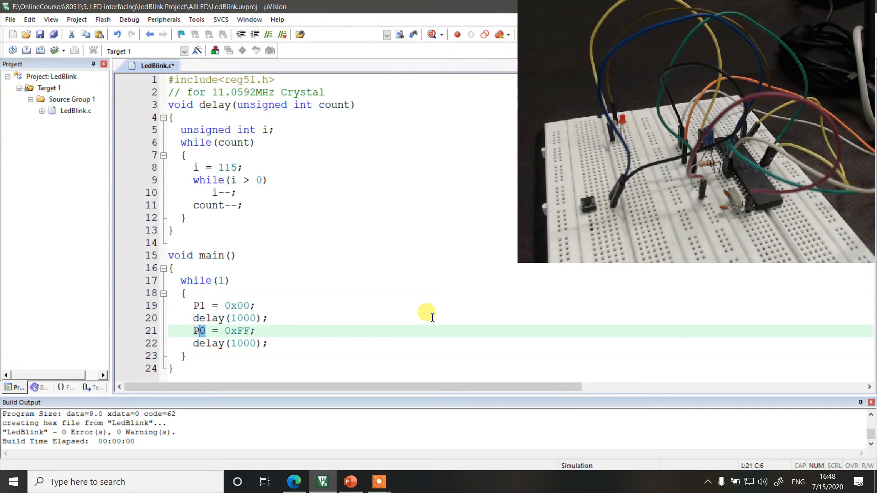
type("1")
- Rebuild the LedBlink project to generate the updated hex file
left_click(255, 306)
double_click(246, 330)
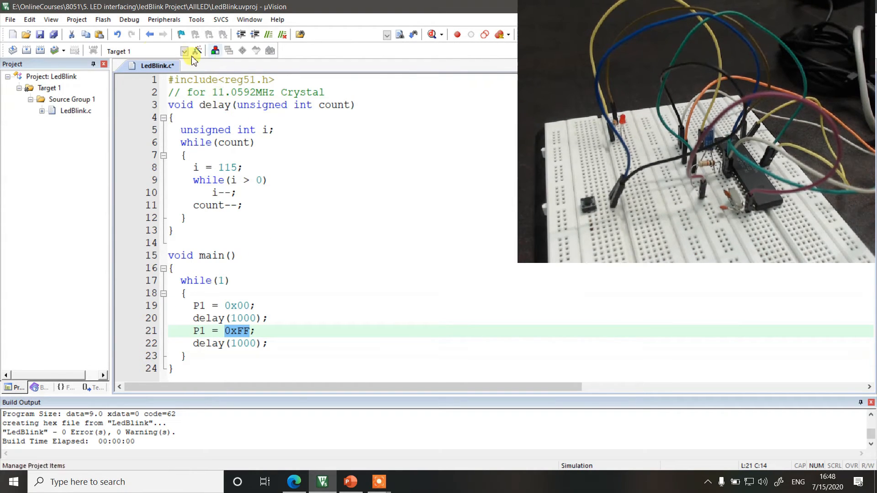
left_click(38, 51)
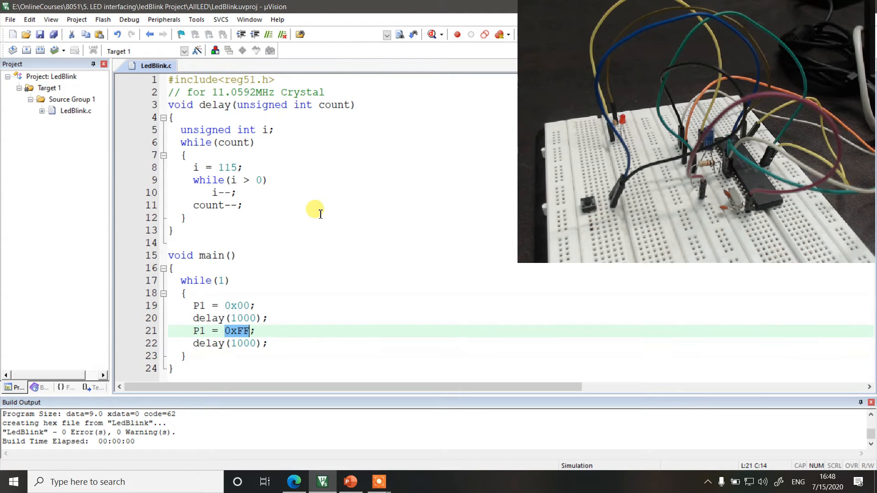
- Launch Flash Magic and select the 89V51RD2 as the target device
key("super")
type("flash")
key("Escape")
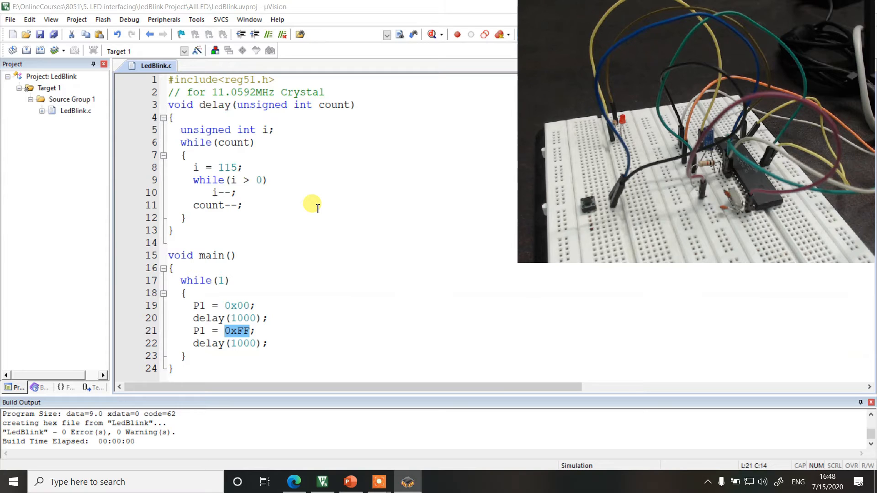
left_click_drag(295, 90, 257, 68)
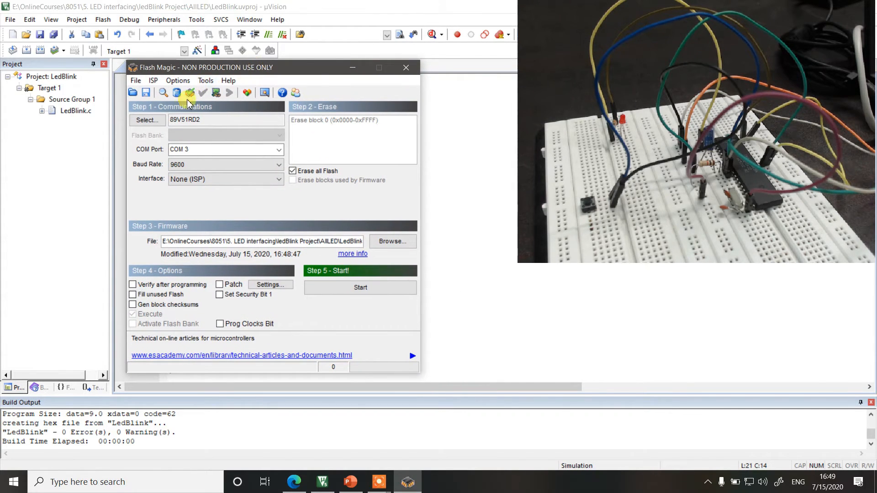
left_click(147, 120)
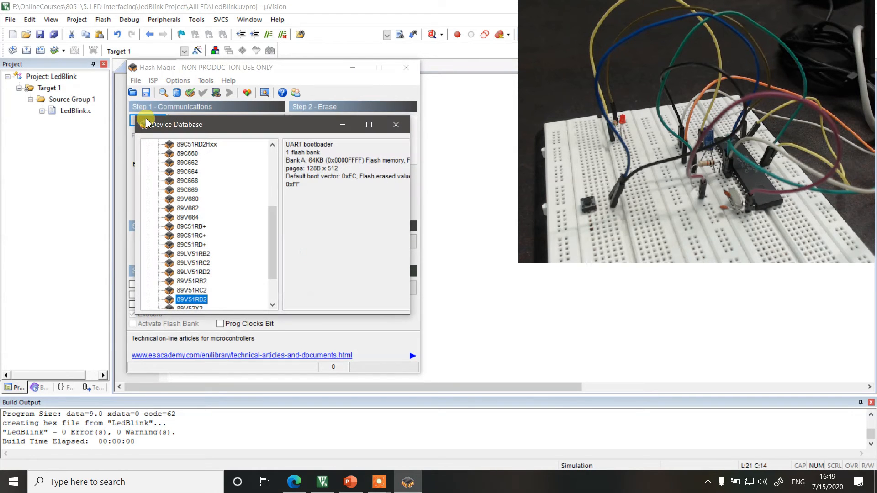
double_click(192, 300)
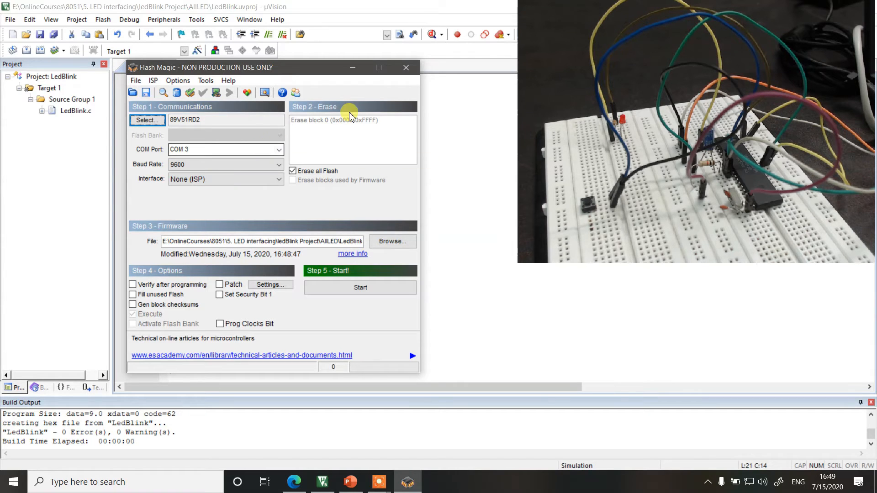
- Open Device Manager and expand Ports (COM & LPT) to check the USB to UART bridge's COM port
left_click(353, 70)
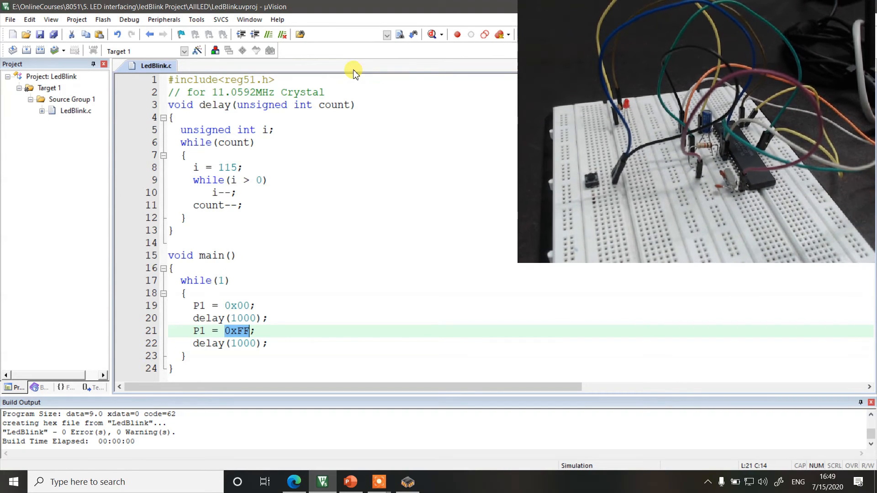
left_click(4, 483)
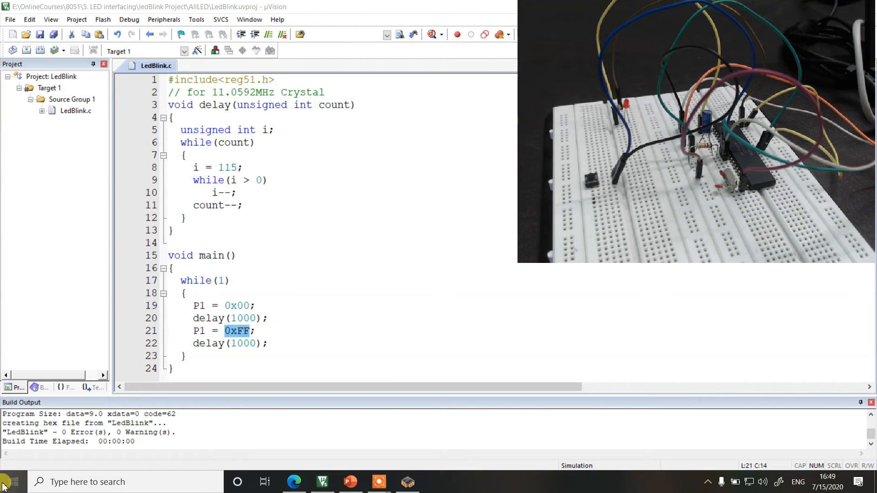
type("de")
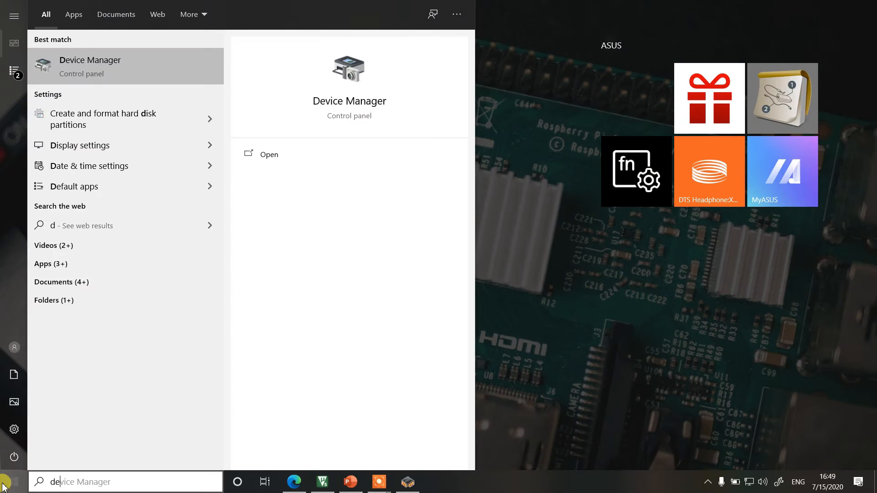
type("vicemanager")
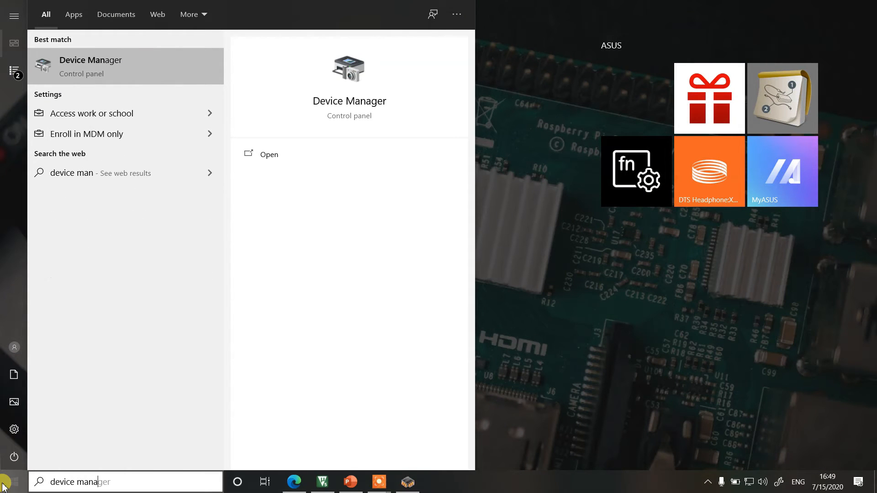
key("Return")
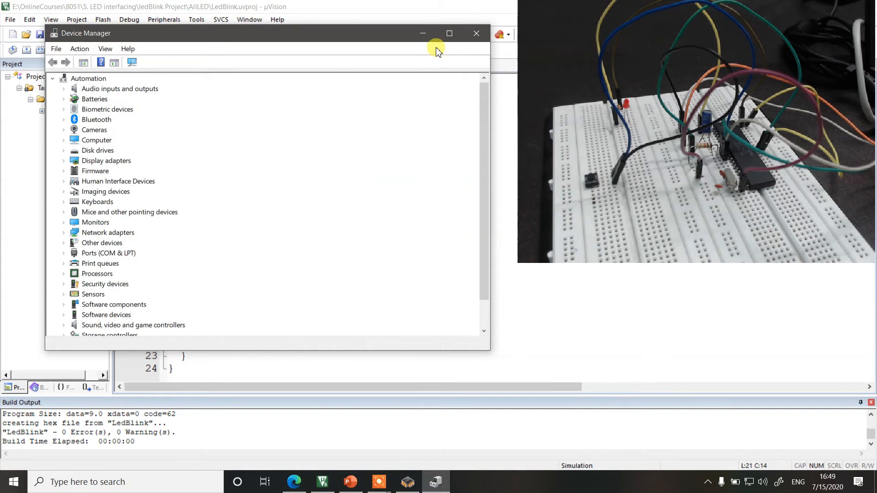
left_click(449, 32)
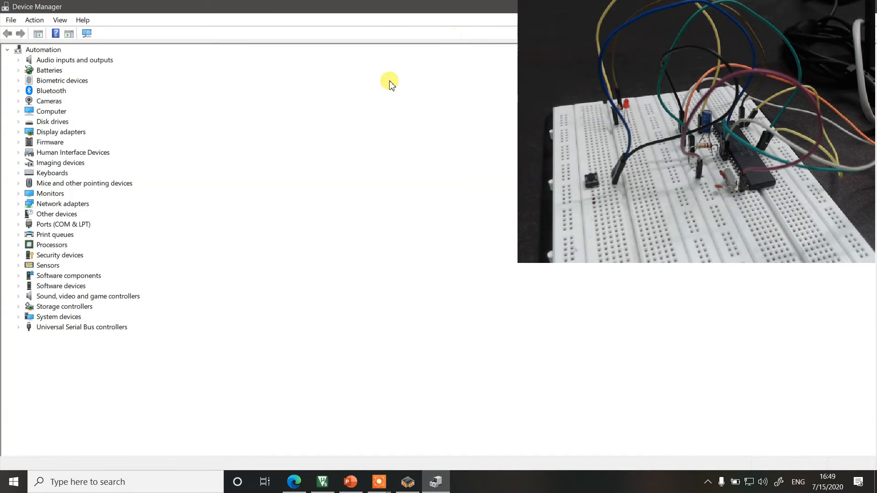
left_click(19, 225)
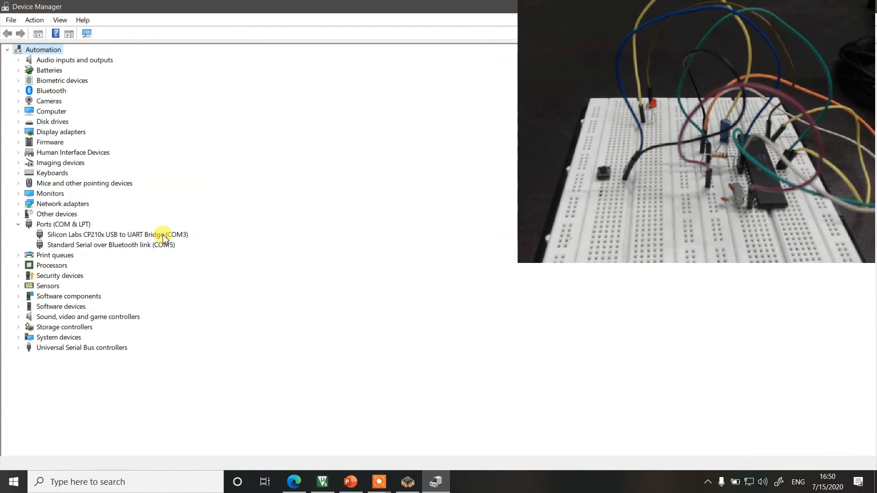
- Return to Flash Magic, keep Erase all Flash enabled, and choose LedBlink.hex from the AllLED folder as the firmware file
left_click(408, 482)
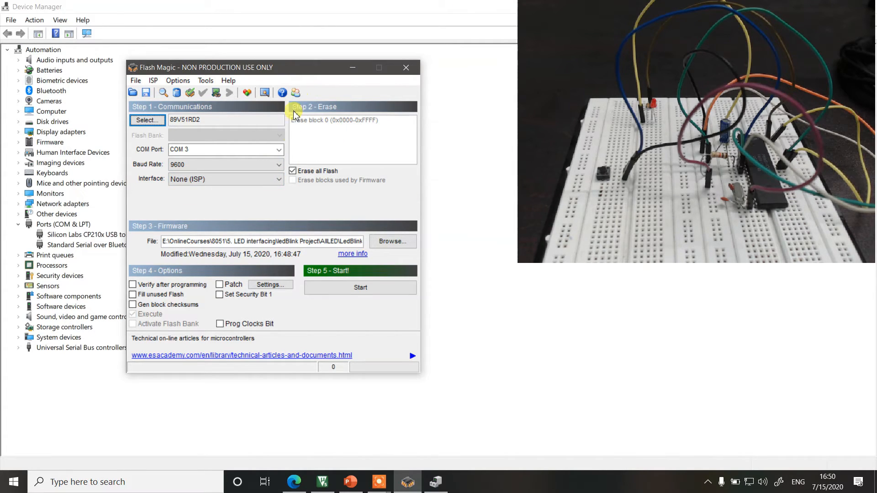
left_click(293, 170)
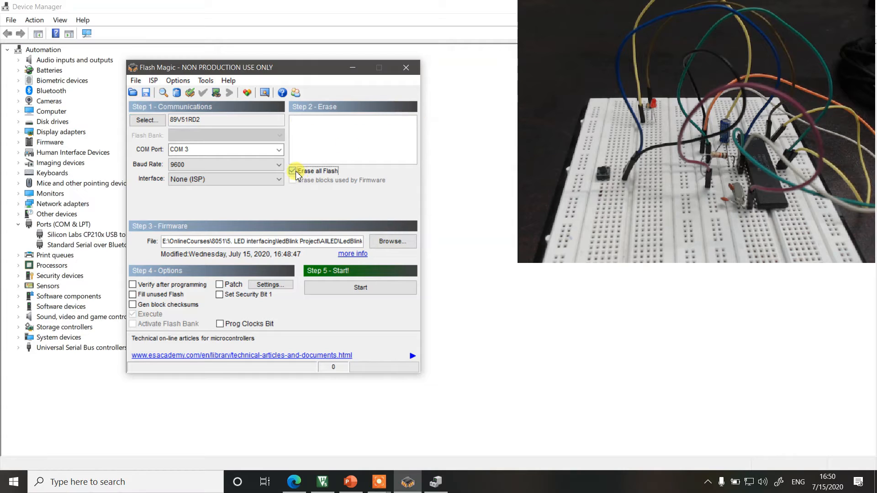
left_click(319, 172)
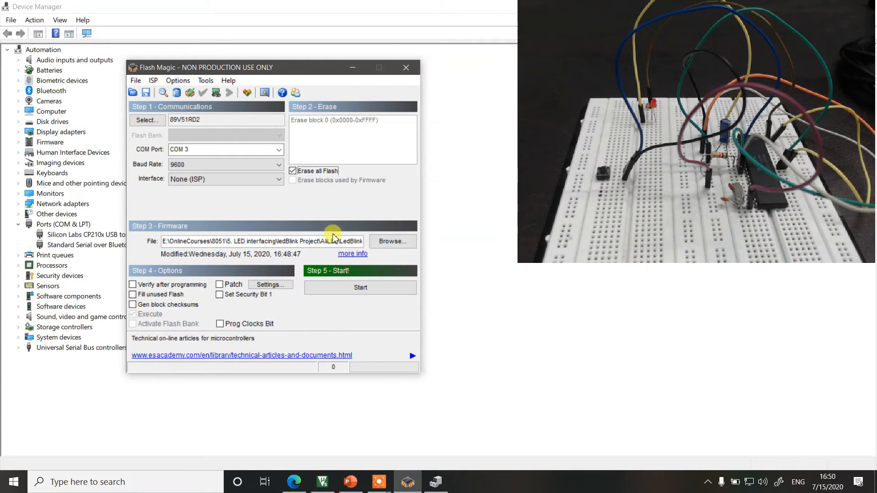
left_click(391, 242)
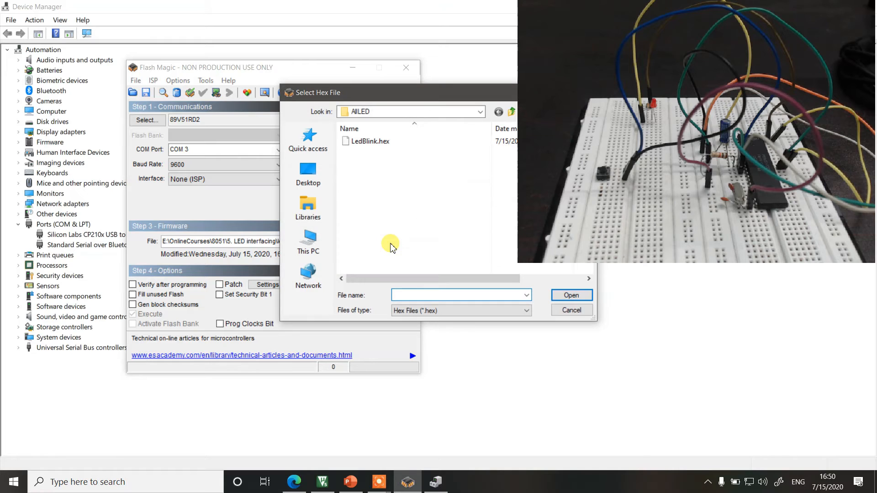
left_click_drag(404, 95, 265, 120)
double_click(228, 167)
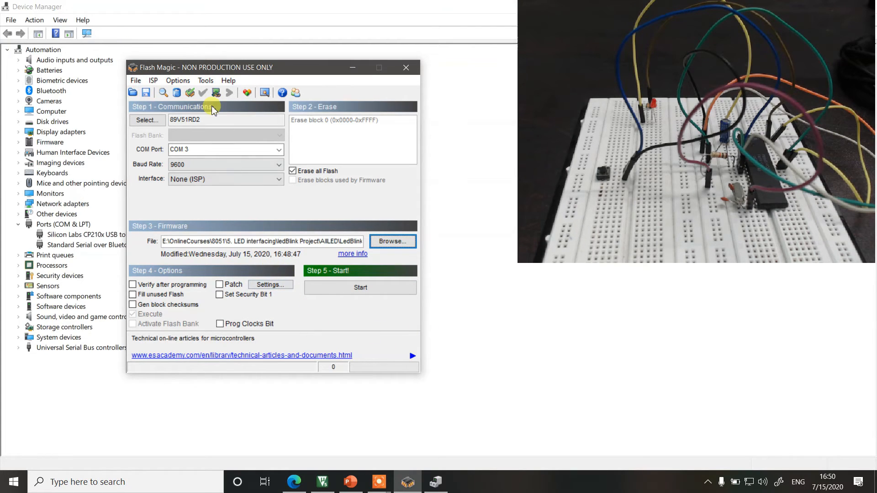
- Turn off Use DTR to control RST in the hardware configuration of the advanced options
left_click(179, 82)
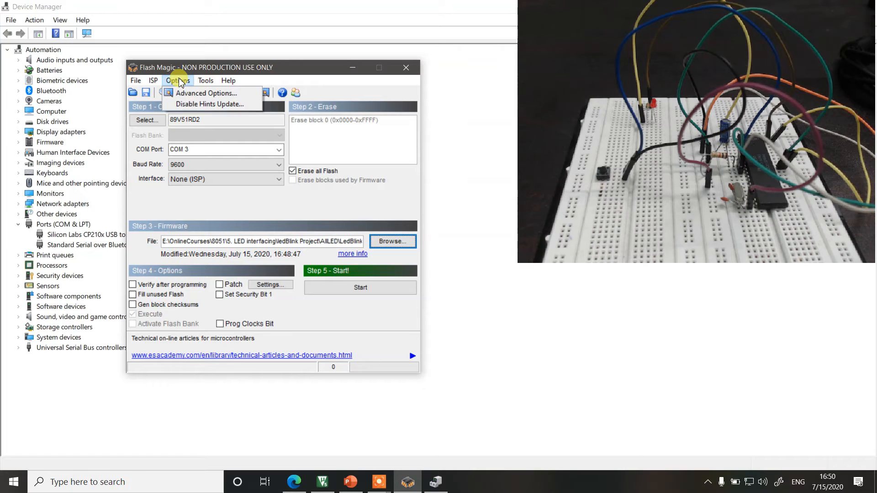
left_click(177, 94)
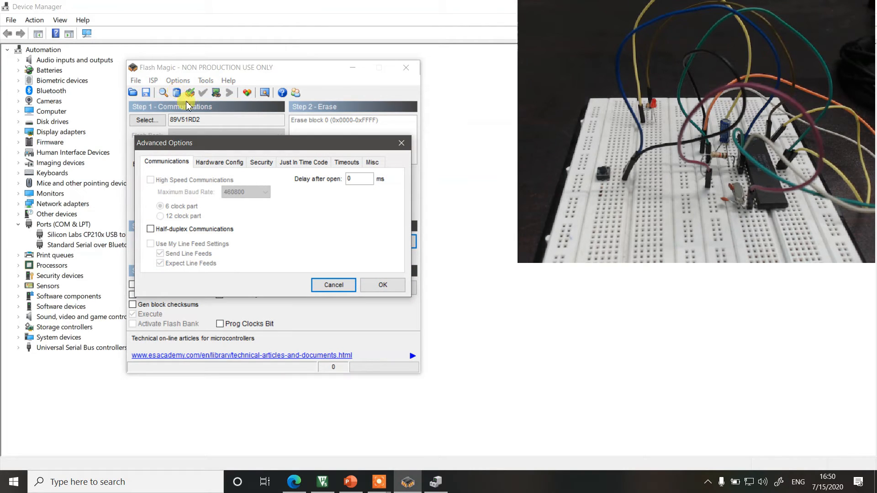
left_click(221, 164)
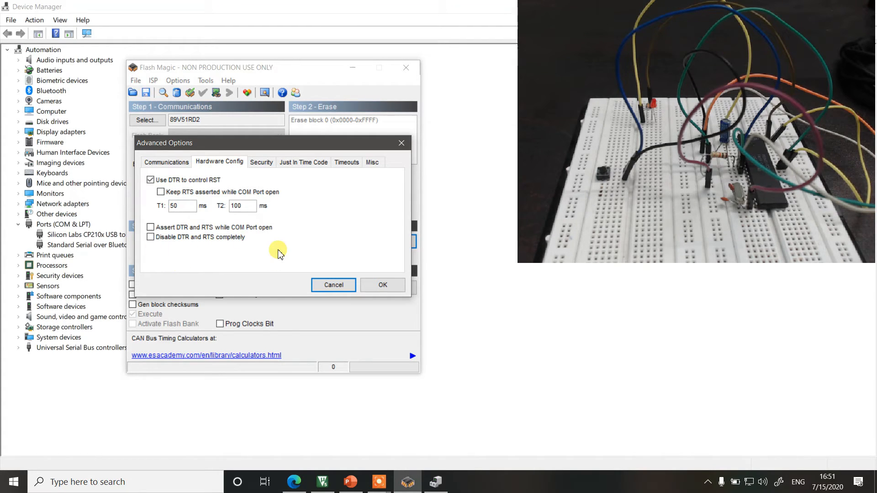
left_click(184, 185)
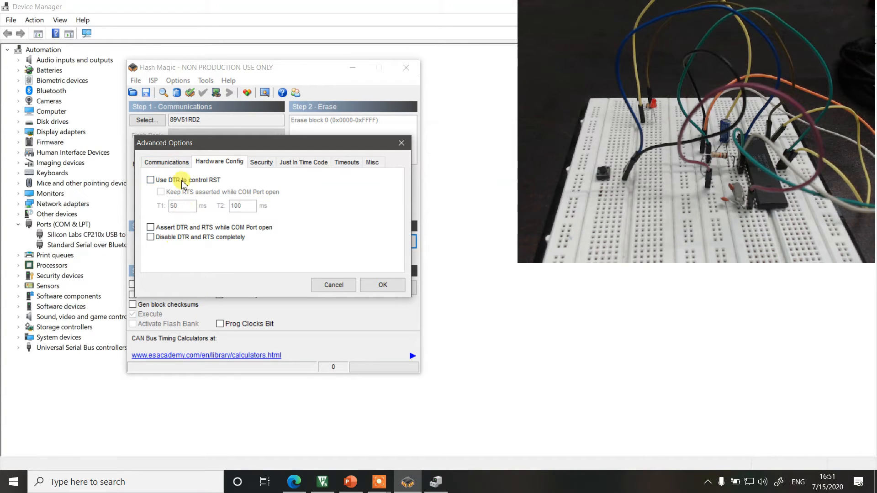
- Review the communications, security, just in time code, timeouts and misc advanced options, and apply the settings
left_click(169, 161)
left_click(230, 162)
left_click(260, 163)
left_click(240, 163)
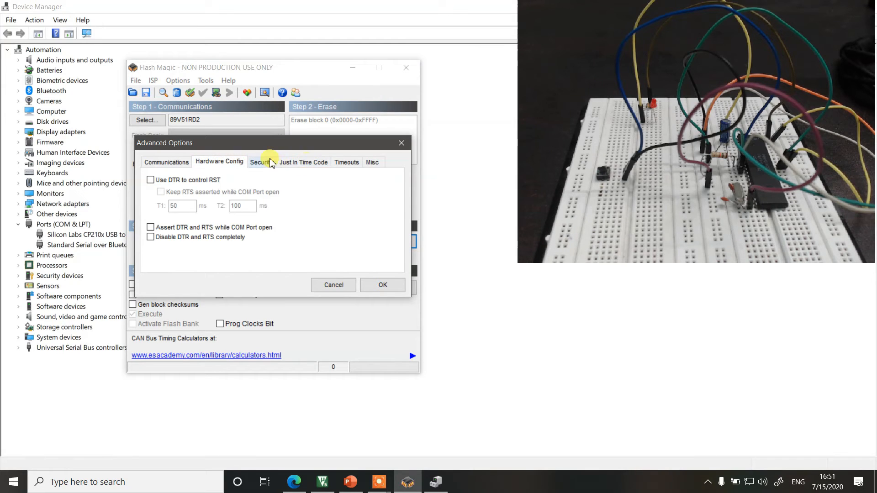
left_click(304, 163)
left_click(346, 163)
left_click(372, 163)
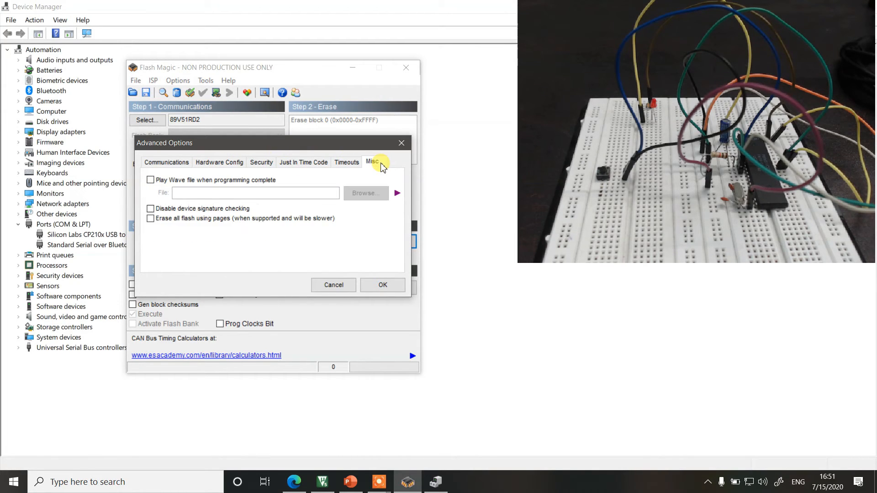
left_click(320, 162)
left_click(348, 163)
left_click(260, 162)
left_click(218, 162)
left_click(380, 285)
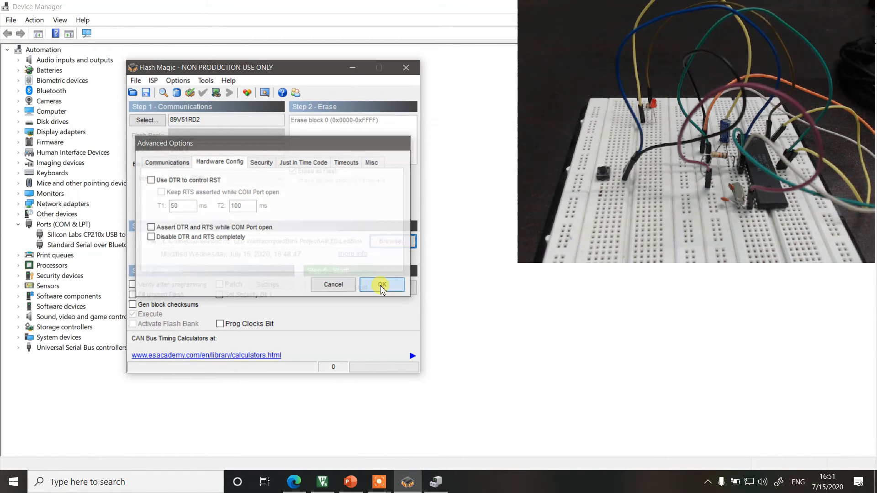
- Reopen the advanced options to recheck each category, including security and hardware configuration, and close them
left_click(177, 81)
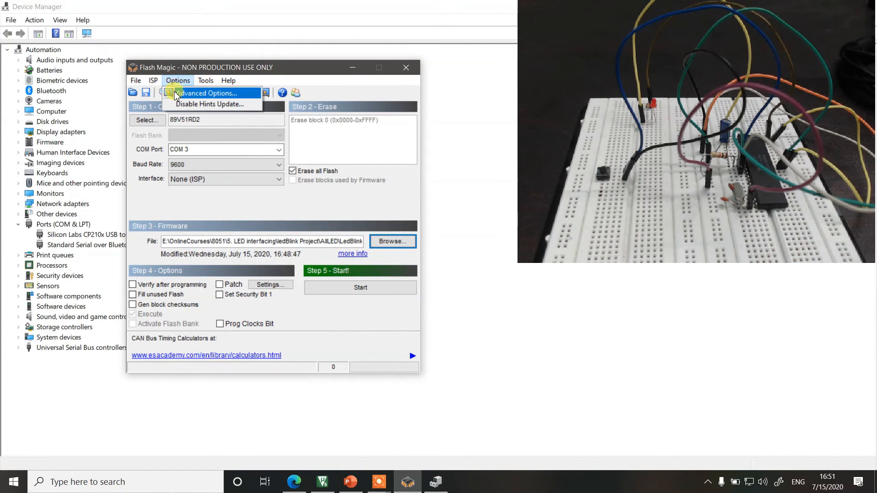
left_click(176, 91)
left_click(180, 164)
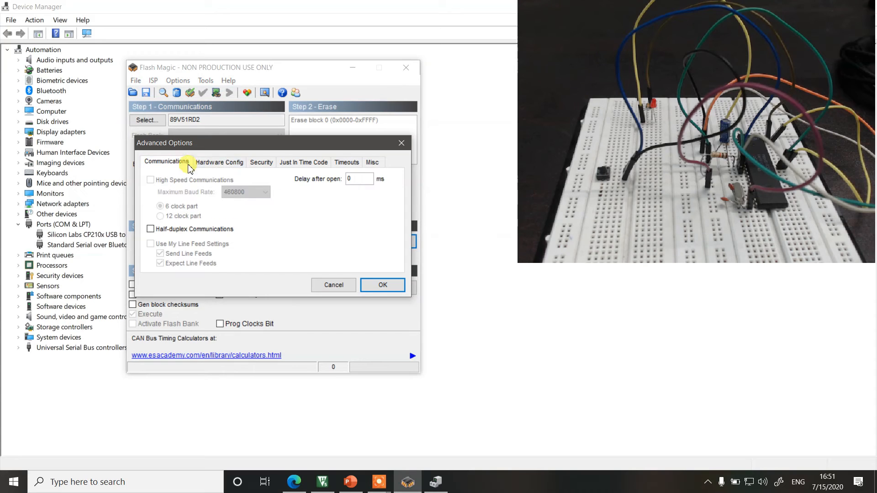
left_click(290, 164)
left_click(346, 163)
left_click(372, 163)
left_click(262, 163)
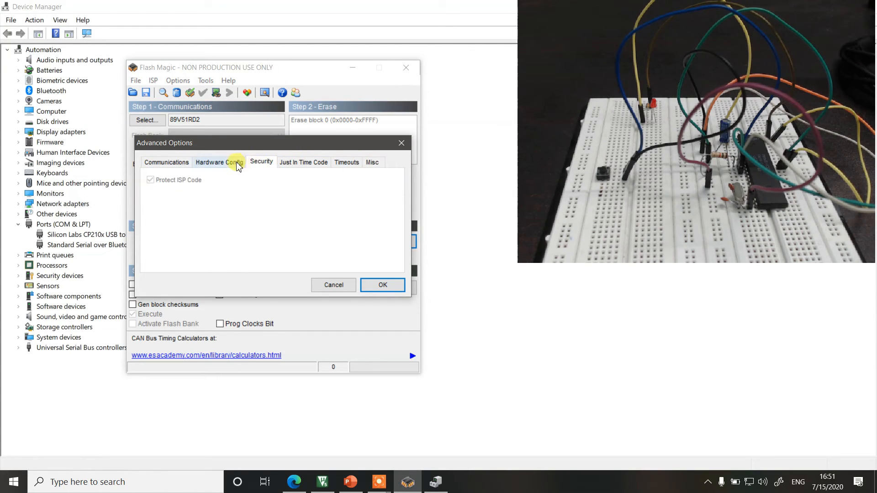
left_click(220, 162)
left_click(382, 285)
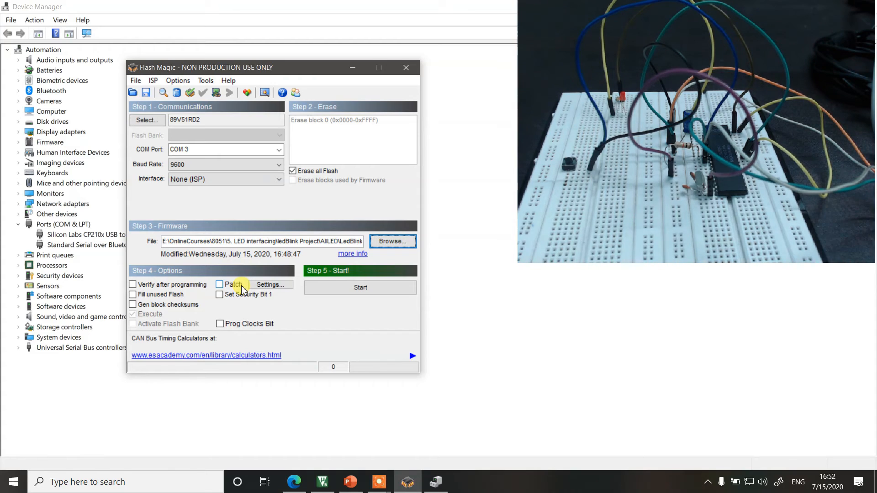
- Program the microcontroller with the selected hex file, and return to µVision at the first delay call in LedBlink.c
left_click(349, 289)
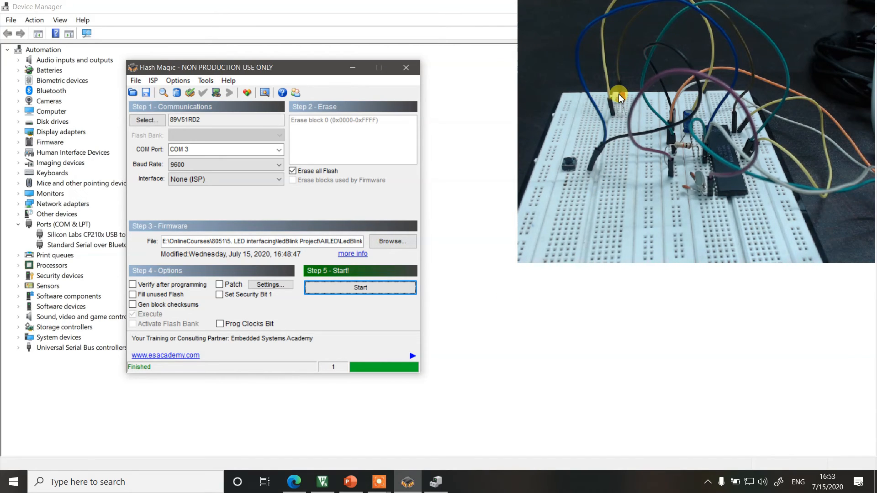
left_click(323, 483)
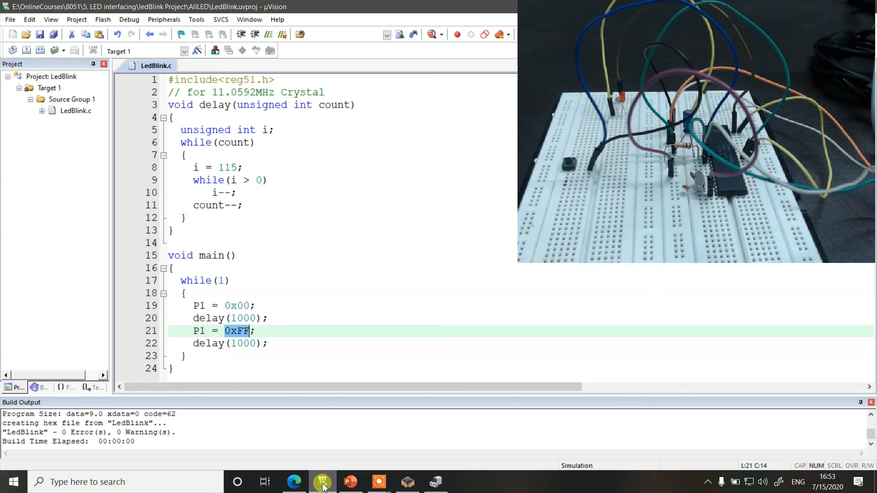
left_click(249, 318)
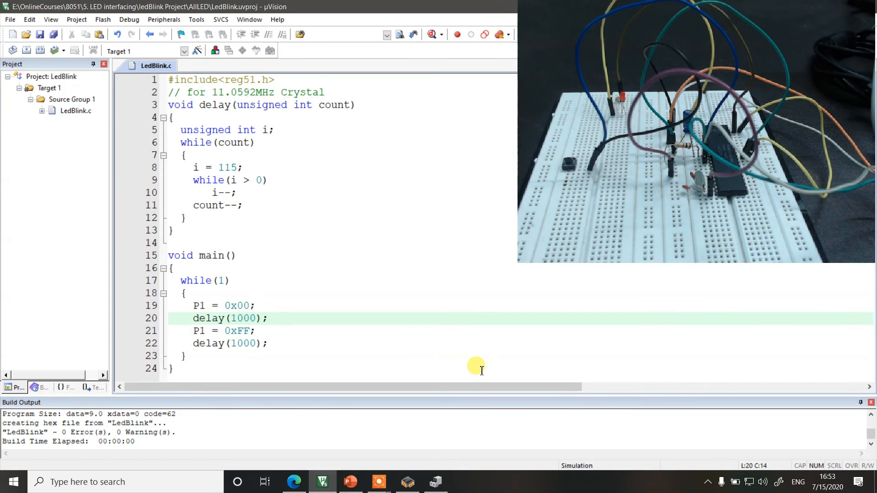
- Set both delay calls in the main loop to 100 and build the project
key("Down")
key("Down")
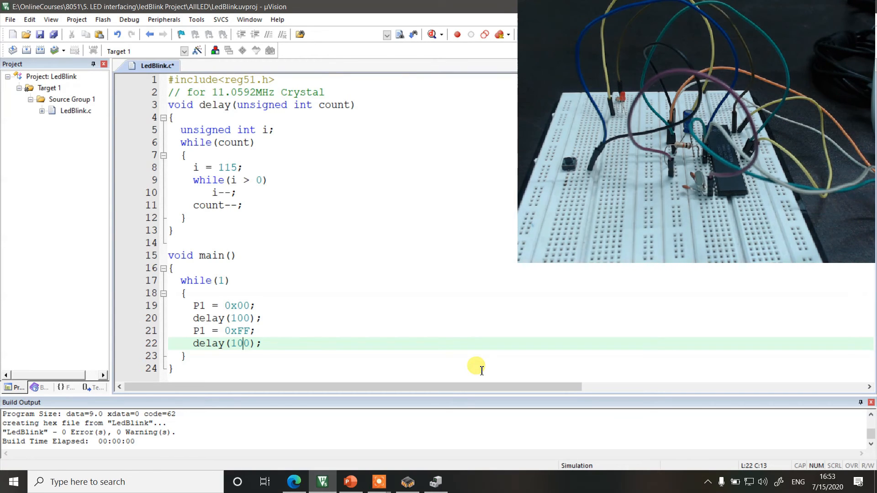
left_click(325, 329)
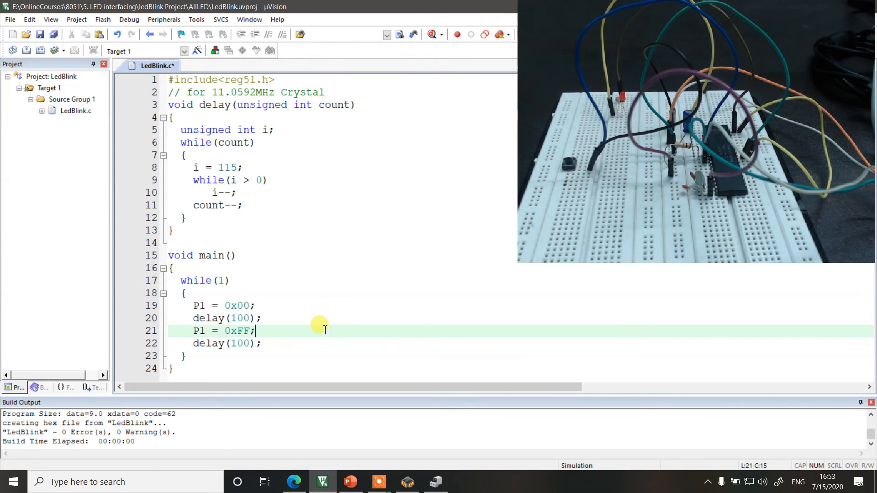
left_click(27, 50)
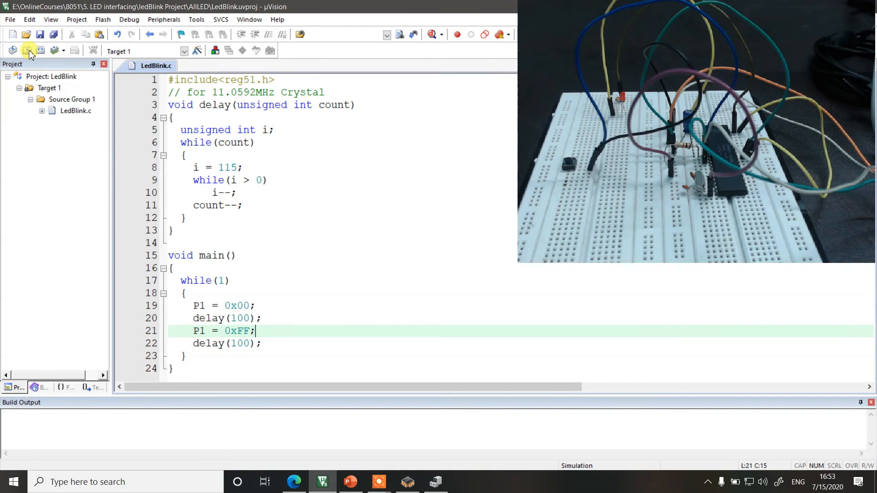
- Switch to Flash Magic and program the microcontroller with the rebuilt LedBlink hex file
left_click(405, 483)
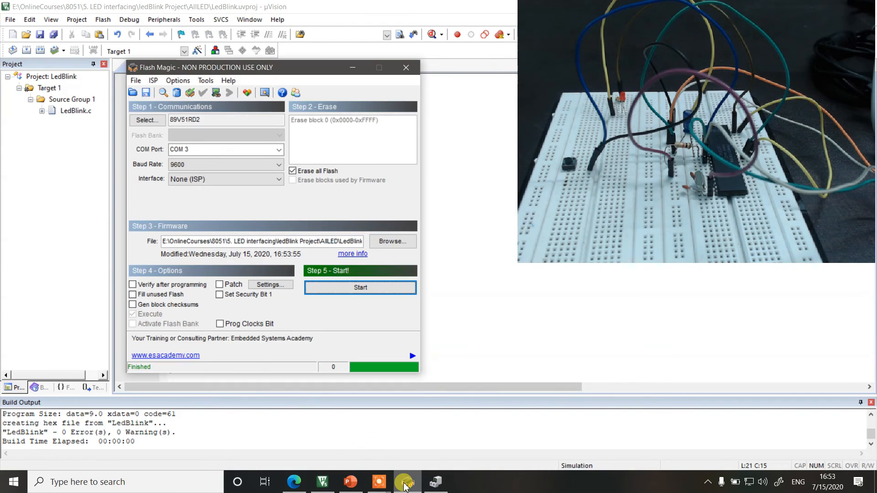
left_click(386, 287)
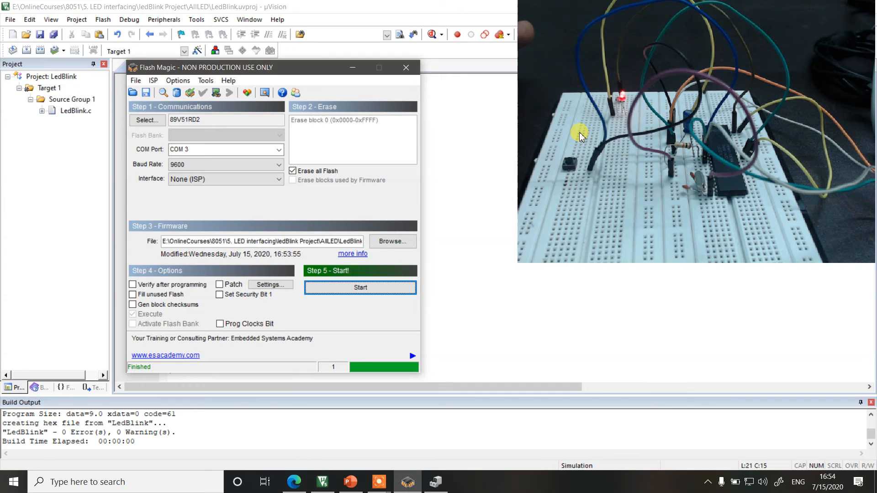
- Turn on Use DTR to control RST in the advanced hardware configuration and try to program the microcontroller
left_click(183, 81)
left_click(192, 94)
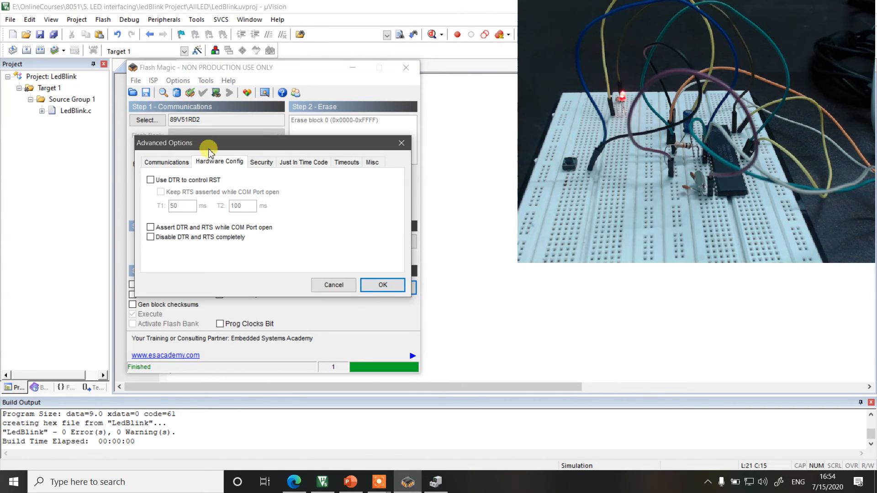
left_click(212, 180)
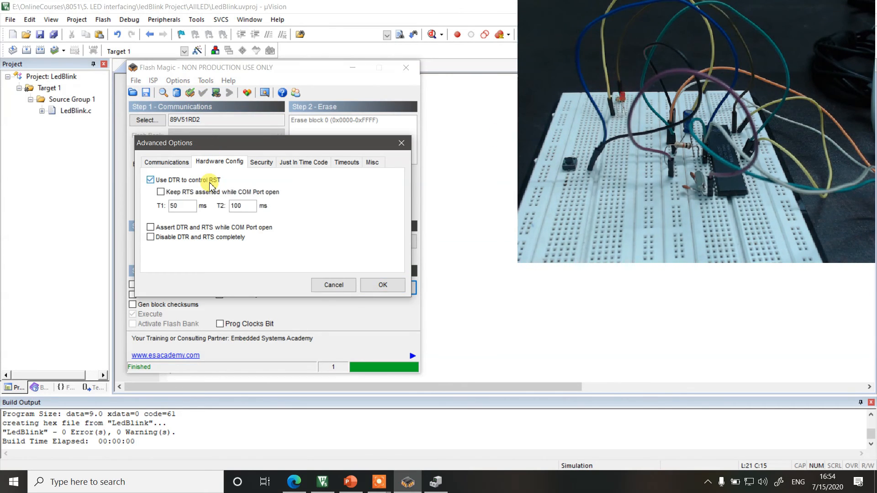
left_click(383, 285)
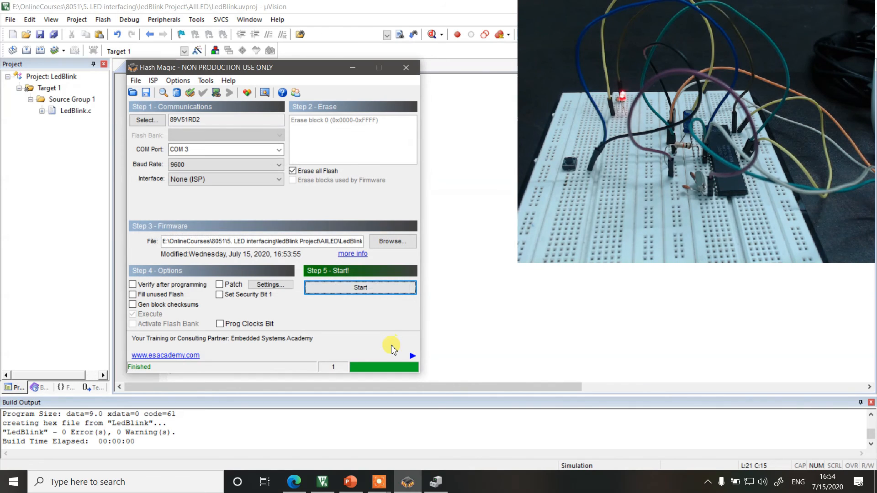
left_click(374, 291)
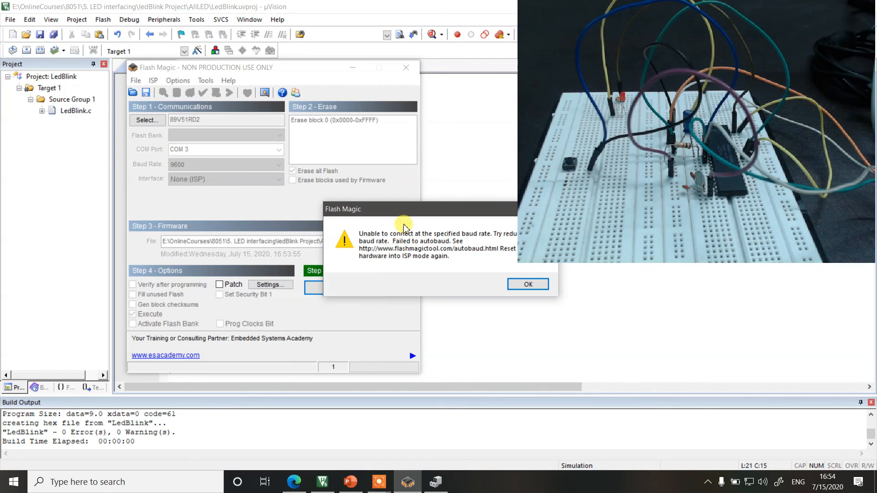
left_click_drag(401, 212, 263, 172)
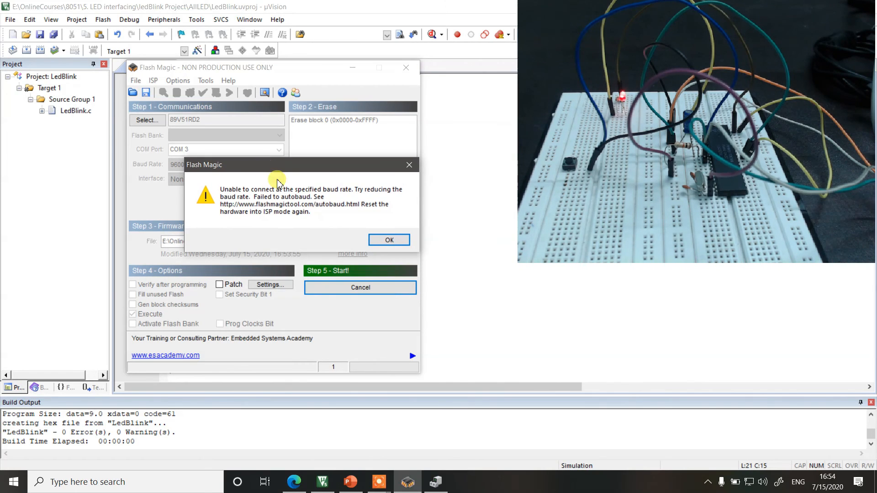
left_click(387, 241)
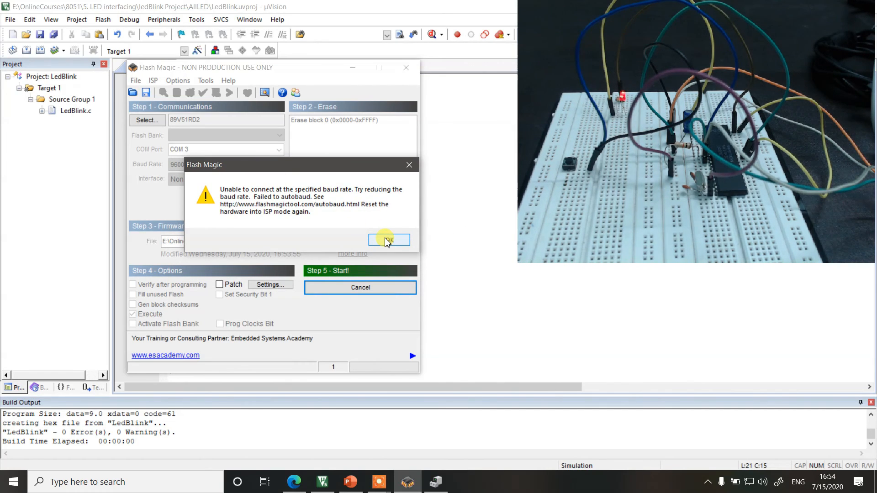
- Turn Use DTR to control RST back off in the advanced hardware configuration and apply the settings
left_click(178, 81)
left_click(181, 92)
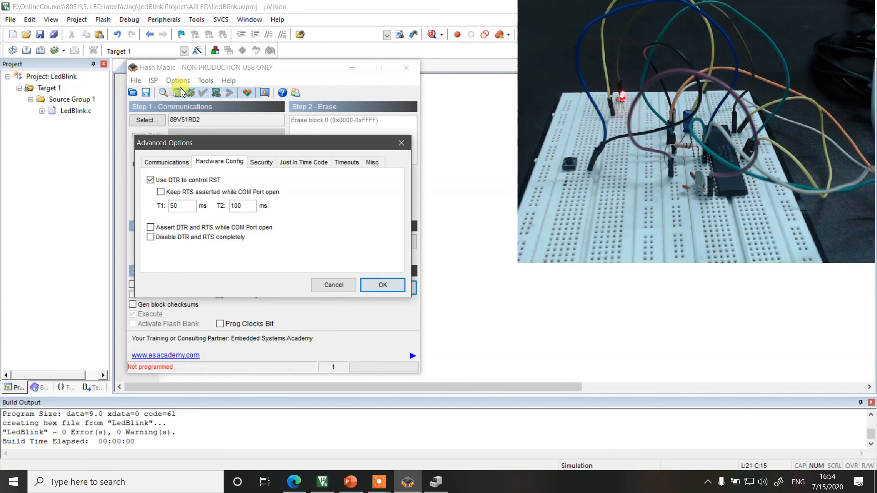
left_click(189, 180)
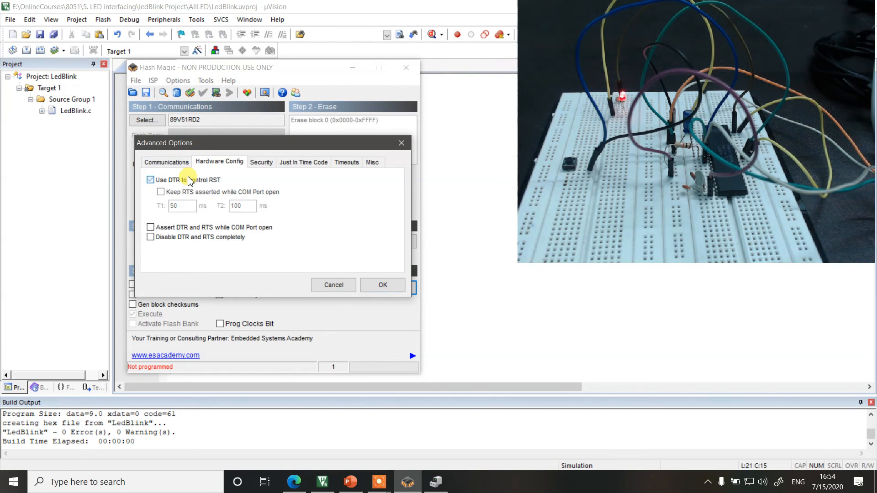
left_click(378, 286)
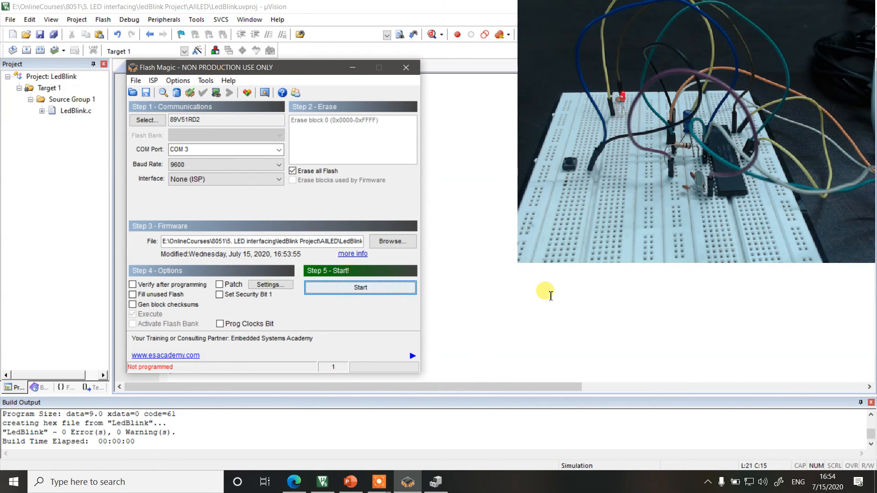
- Program the microcontroller with the selected hex file three times in succession, and close Flash Magic
left_click(377, 287)
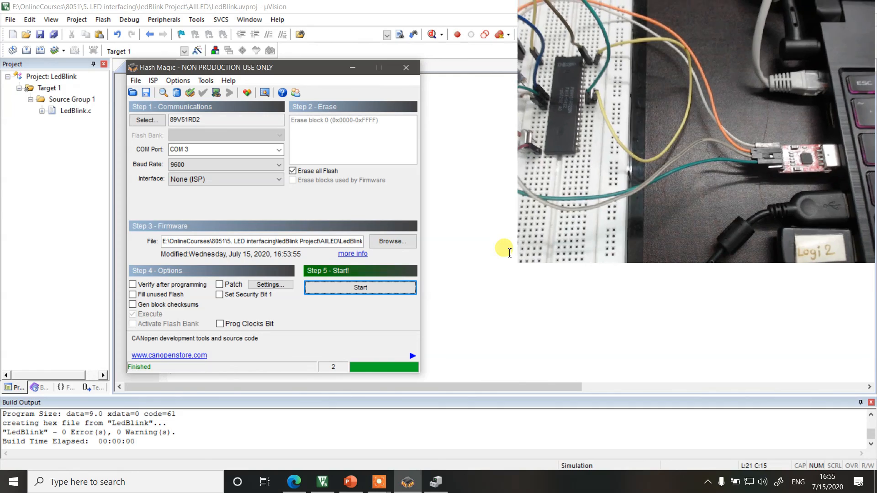
left_click(383, 292)
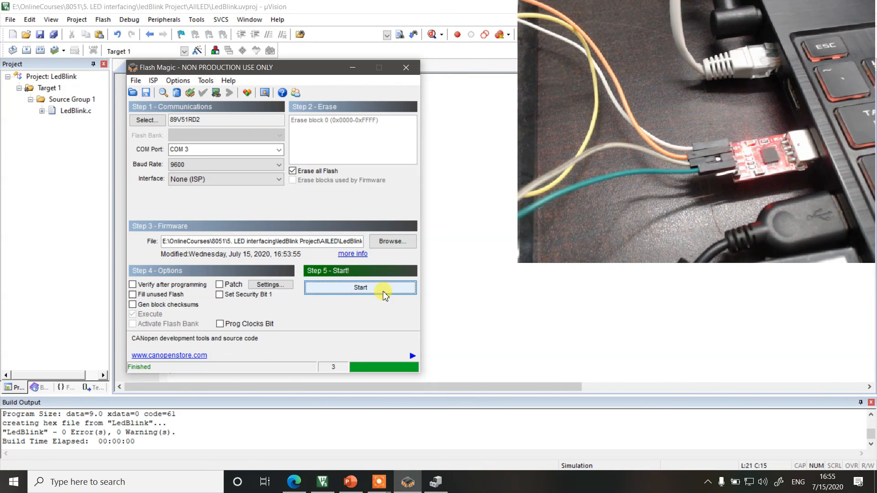
left_click(383, 291)
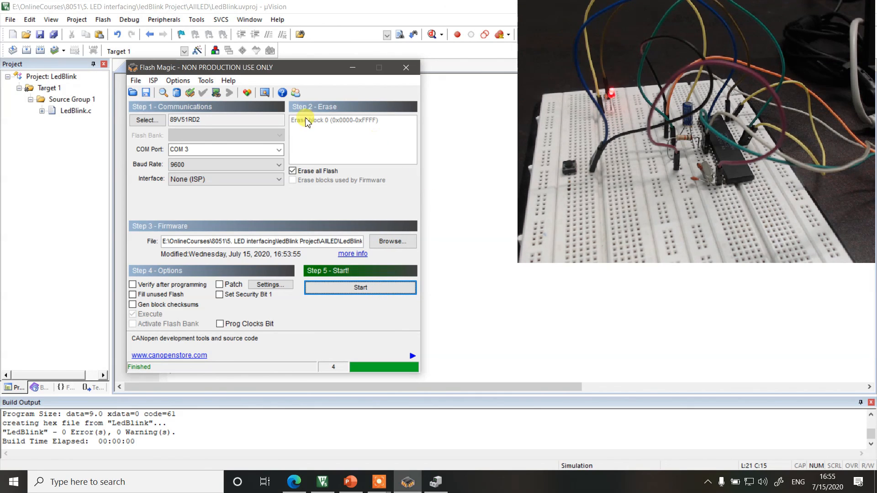
left_click(406, 68)
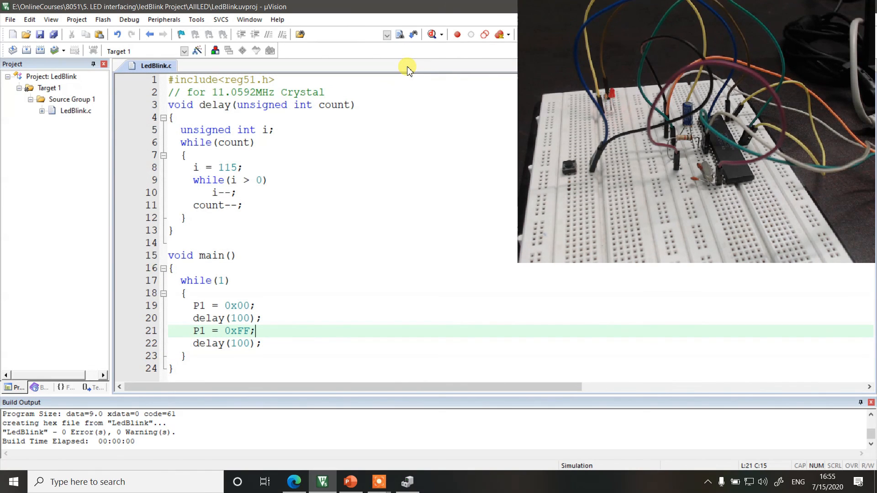